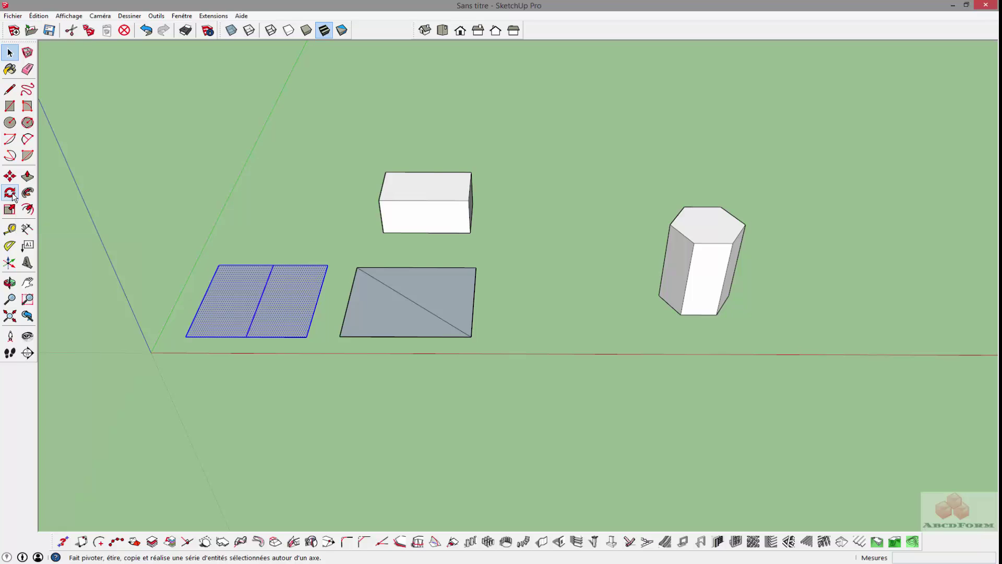
Try rotating the split rectangle 45° on the ground plane about its front-right corner, and undo the rotation.
click(15, 194)
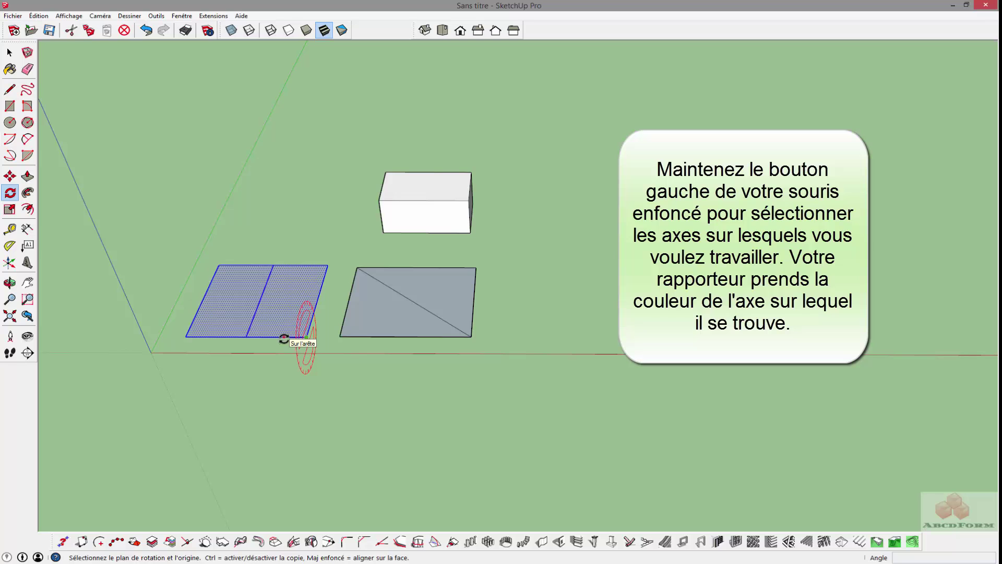
drag(282, 338, 303, 354)
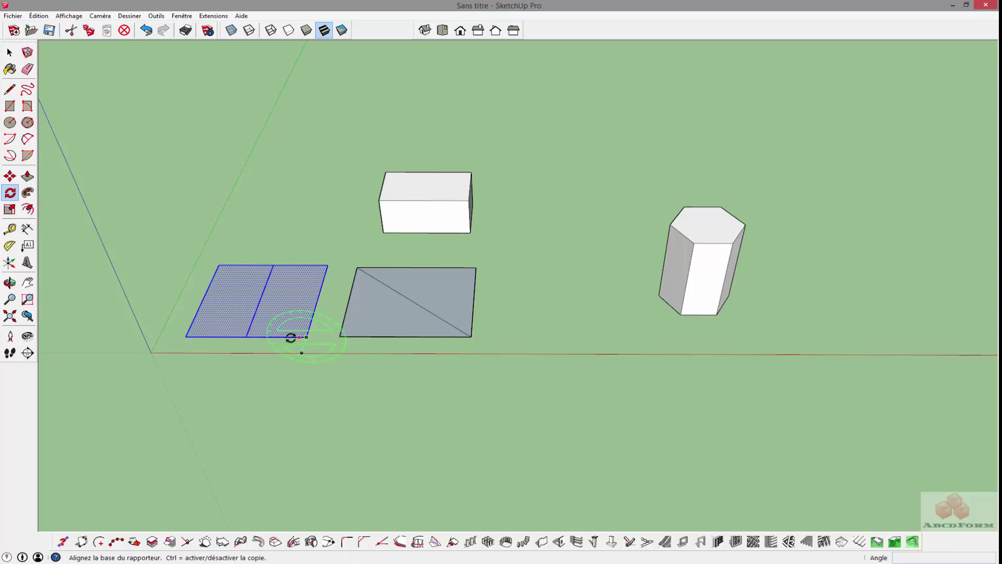
click(189, 338)
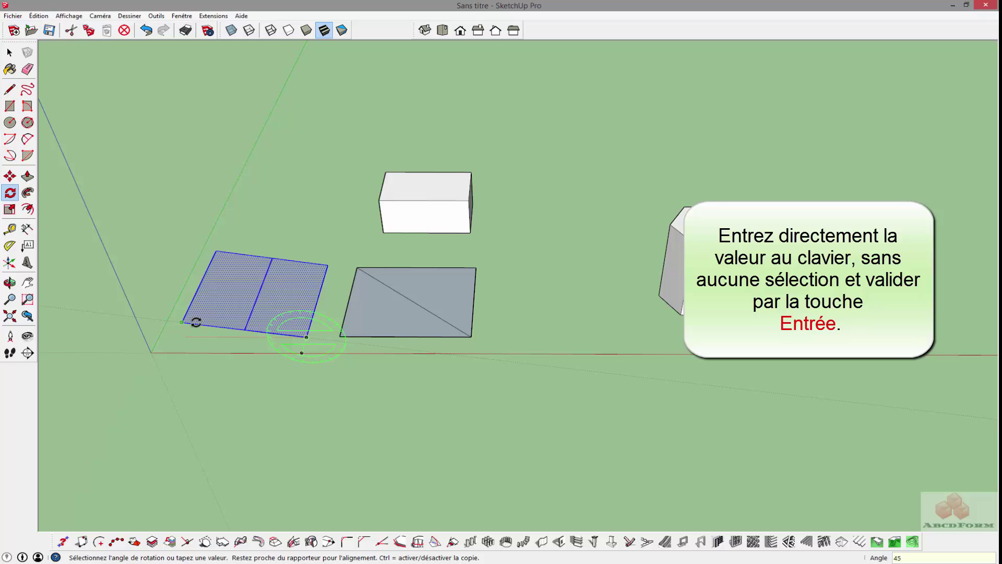
key(Return)
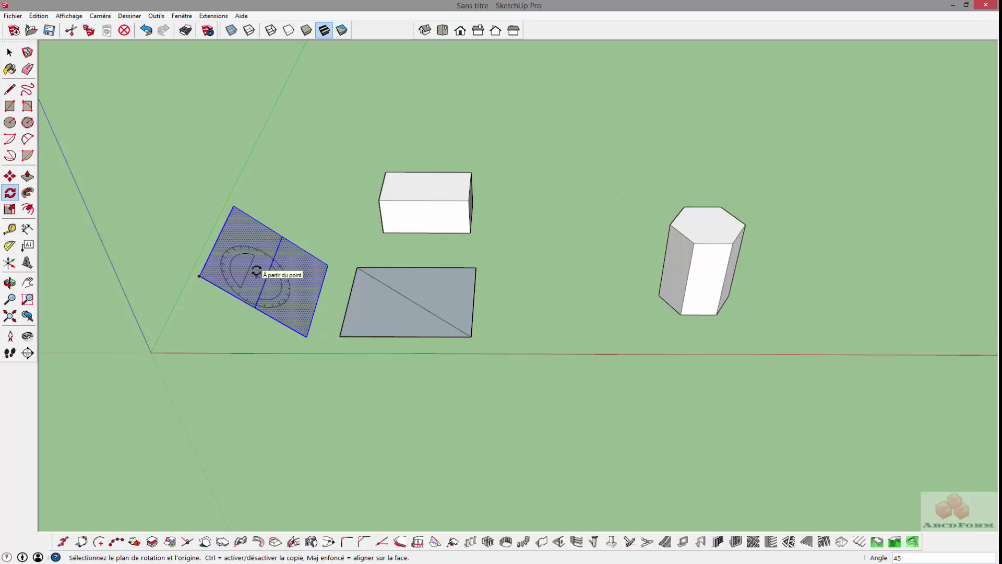
key(ctrl+z)
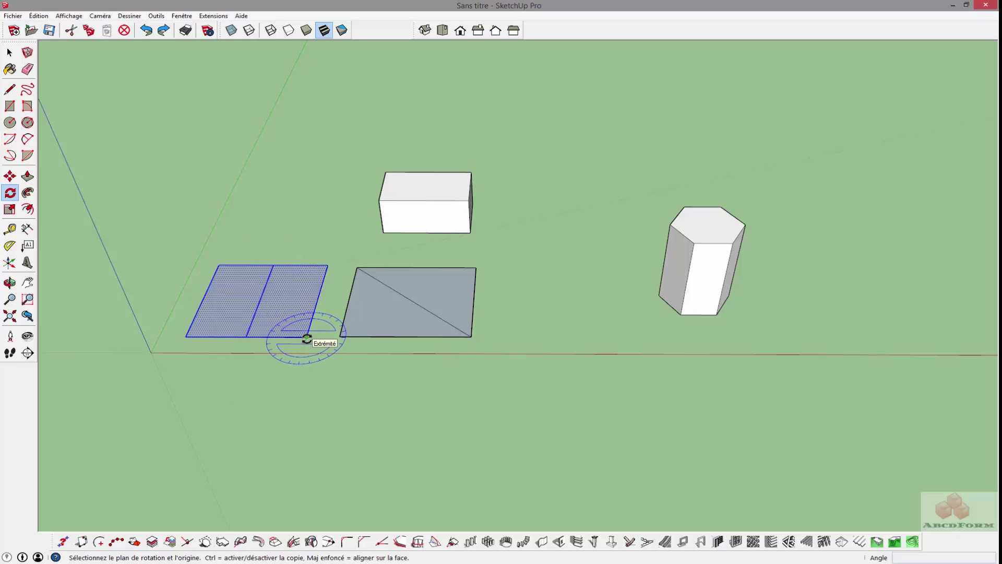
Rotate the split rectangle about its front-right corner by a slope ratio of 25:100.
drag(307, 338, 230, 337)
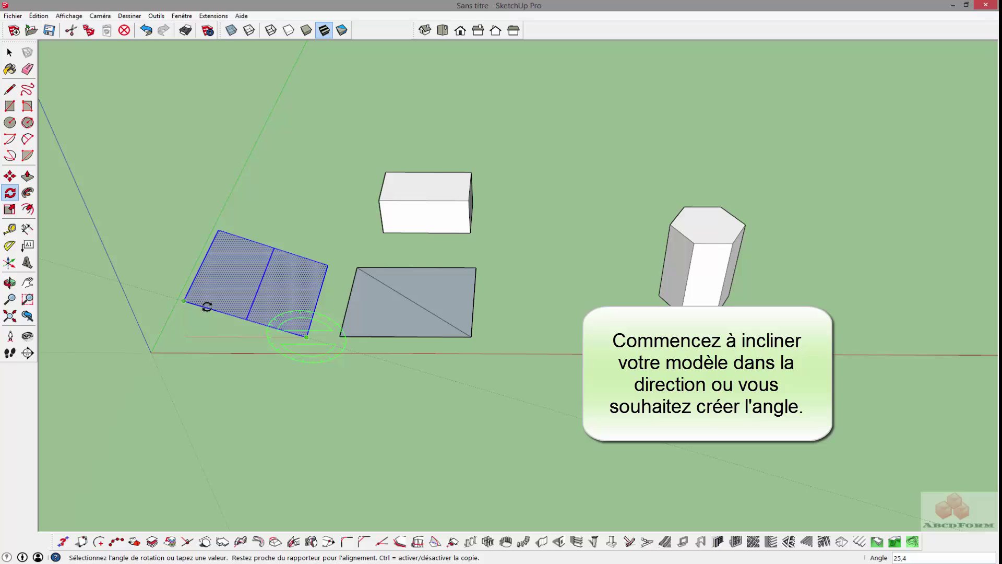
text(25)
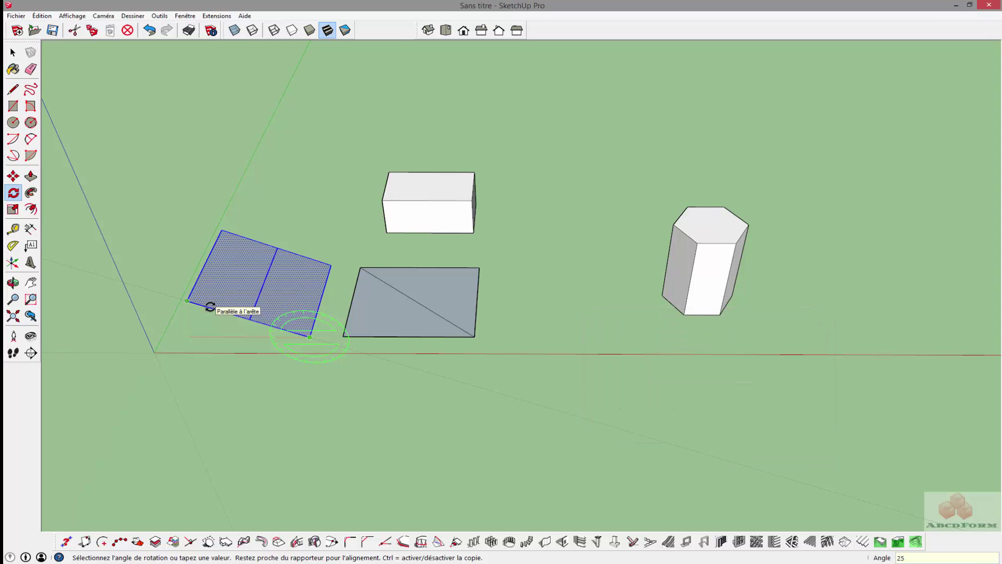
text(:100)
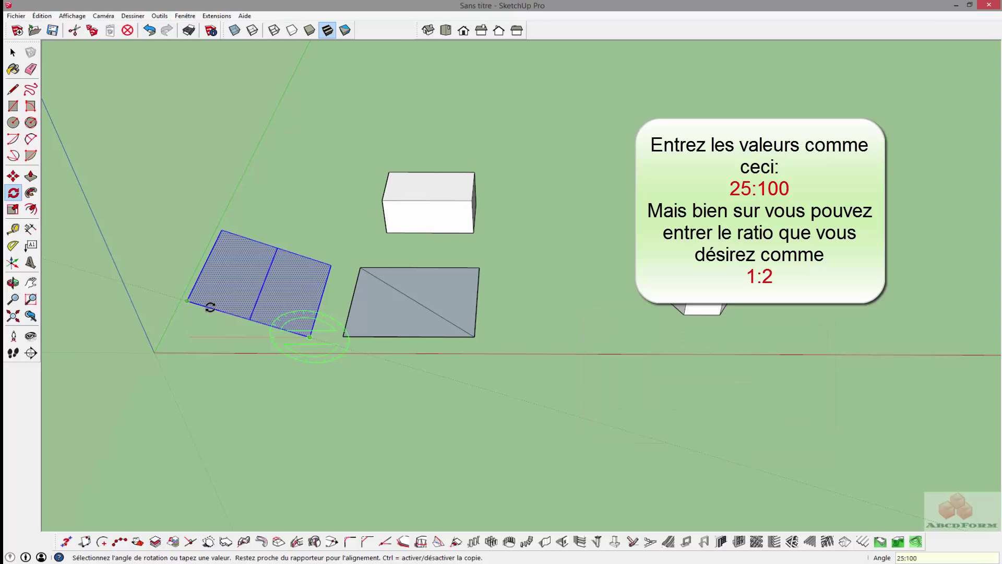
key(Return)
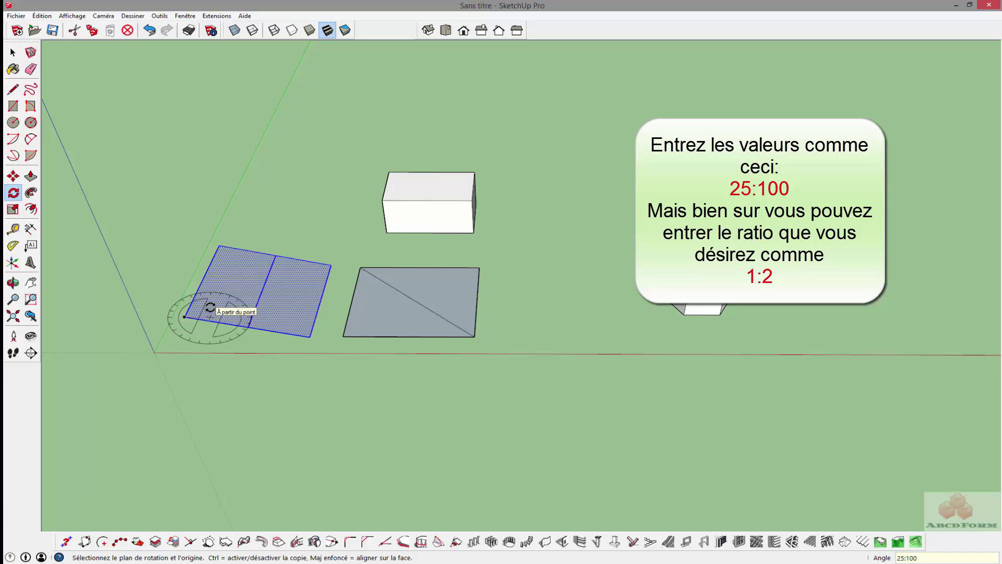
click(310, 337)
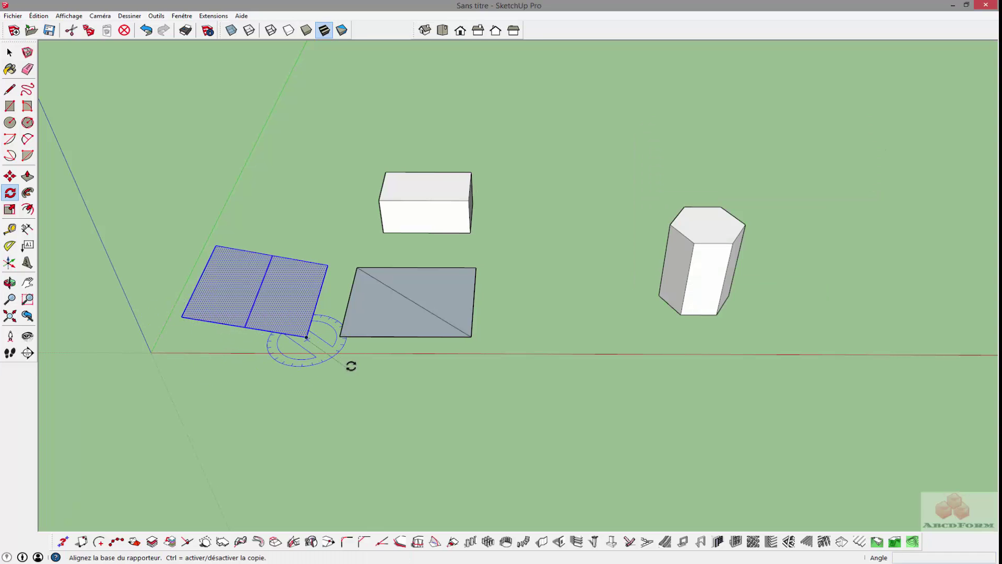
key(Escape)
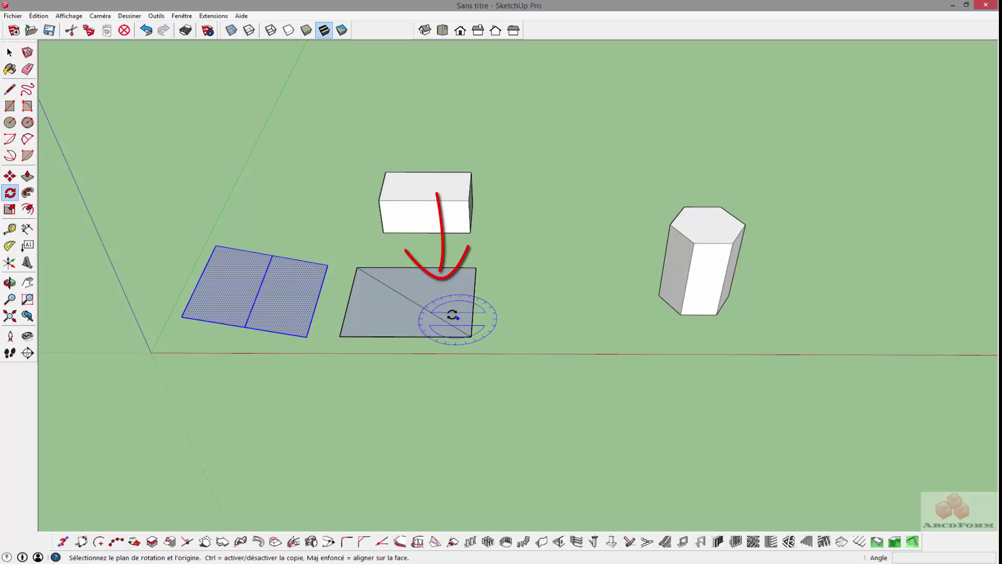
Fold the upper triangular face of the diagonally divided rectangle upward, rotating it around the diagonal edge.
key(space)
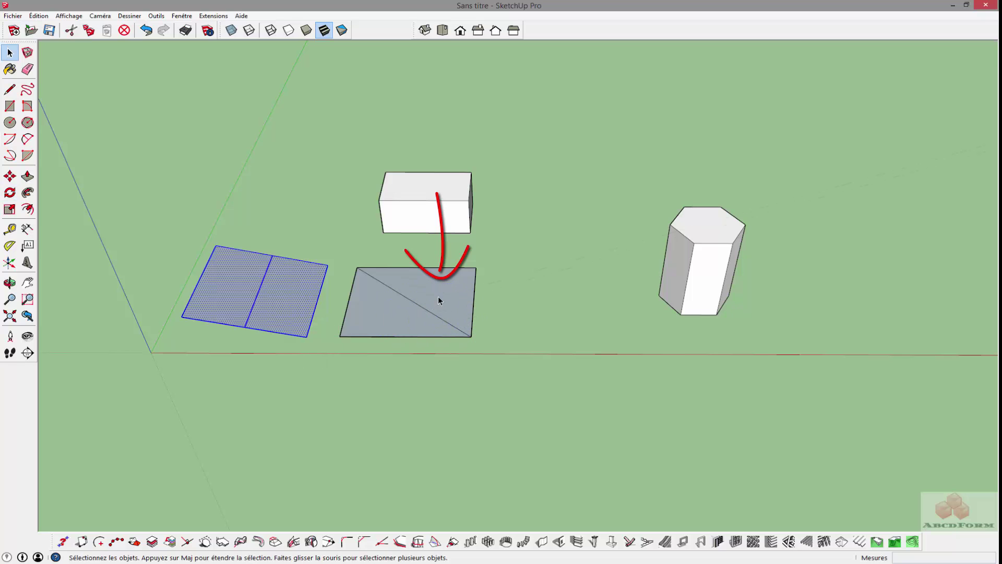
click(438, 296)
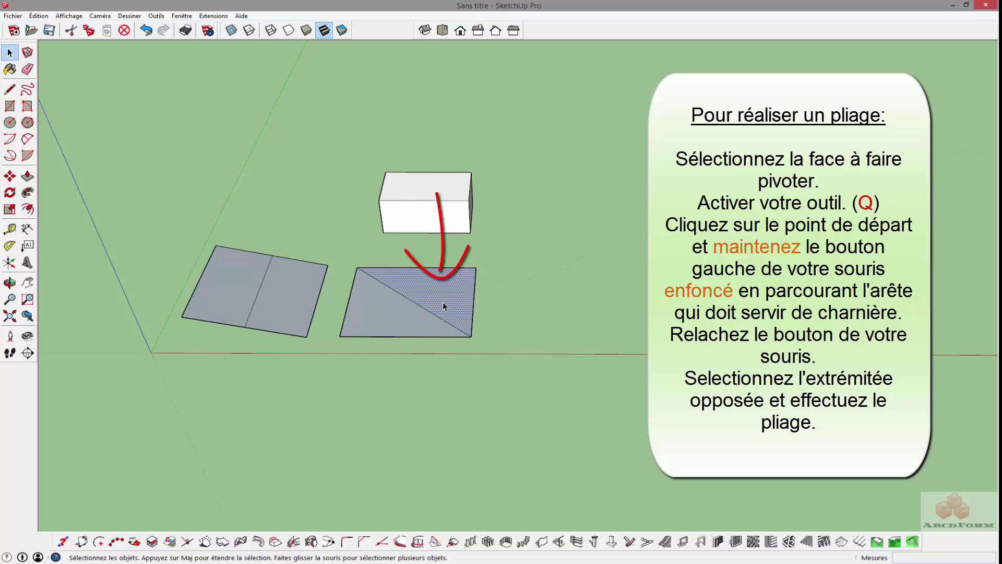
key(q)
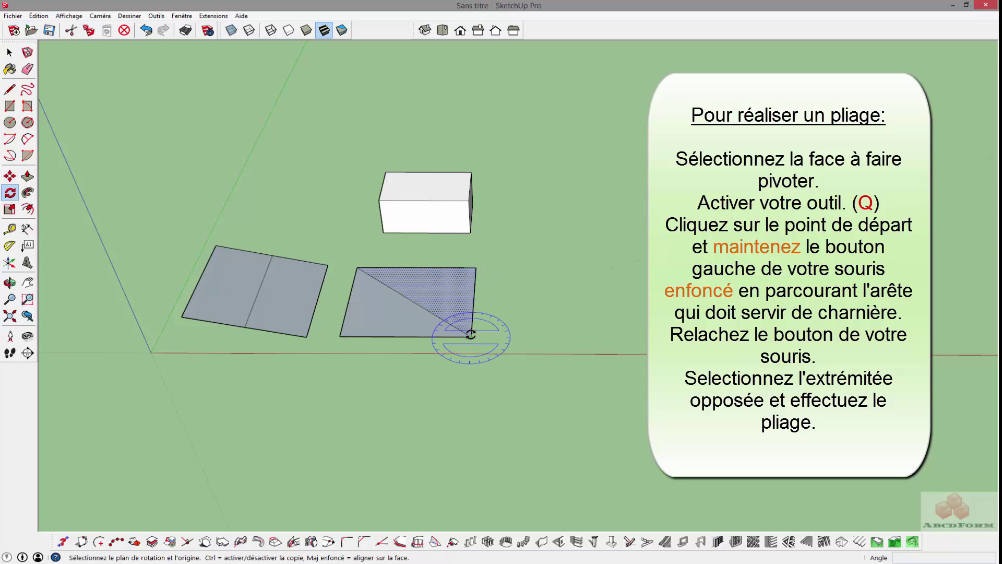
drag(468, 334, 422, 287)
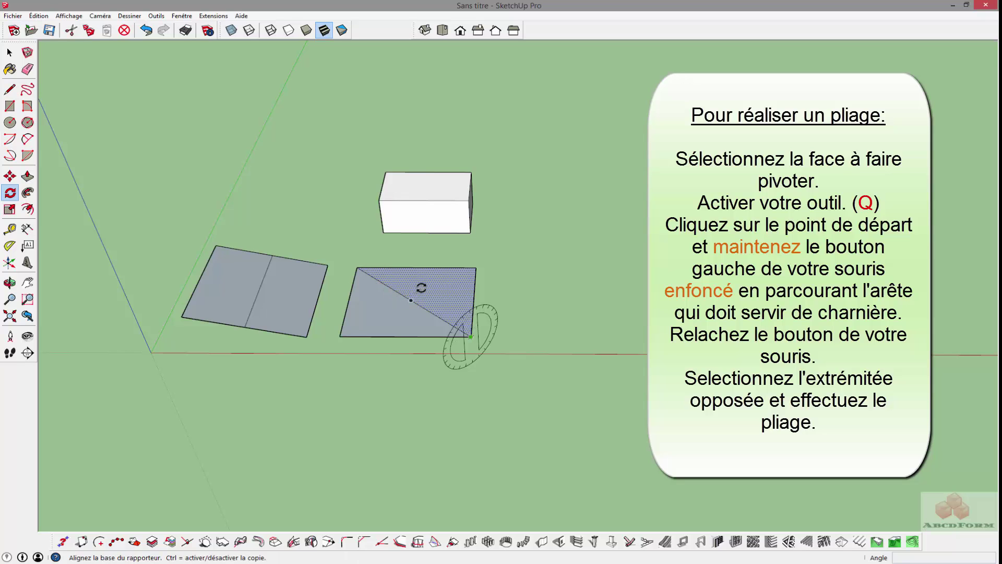
click(471, 270)
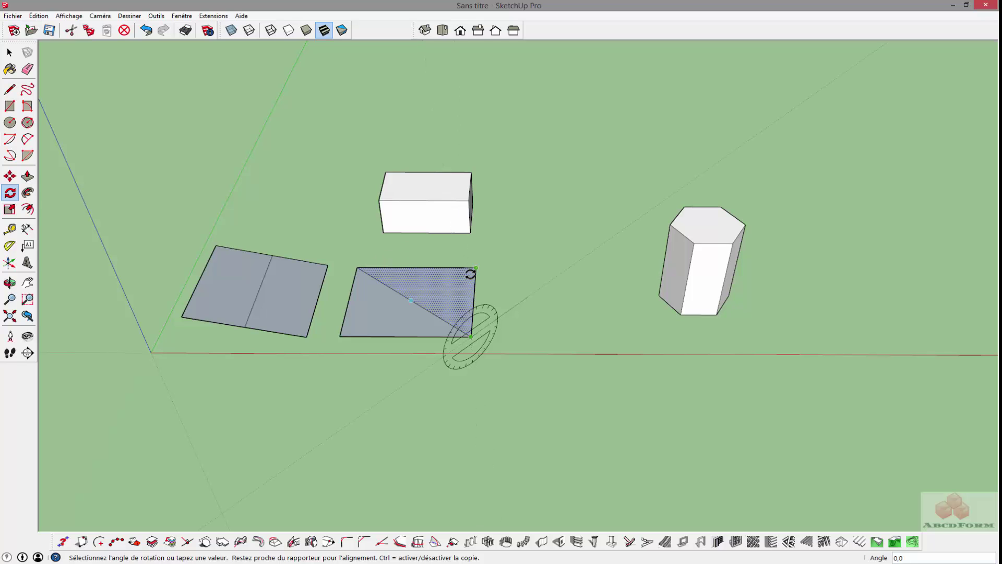
click(468, 275)
middle_drag(523, 264, 470, 282)
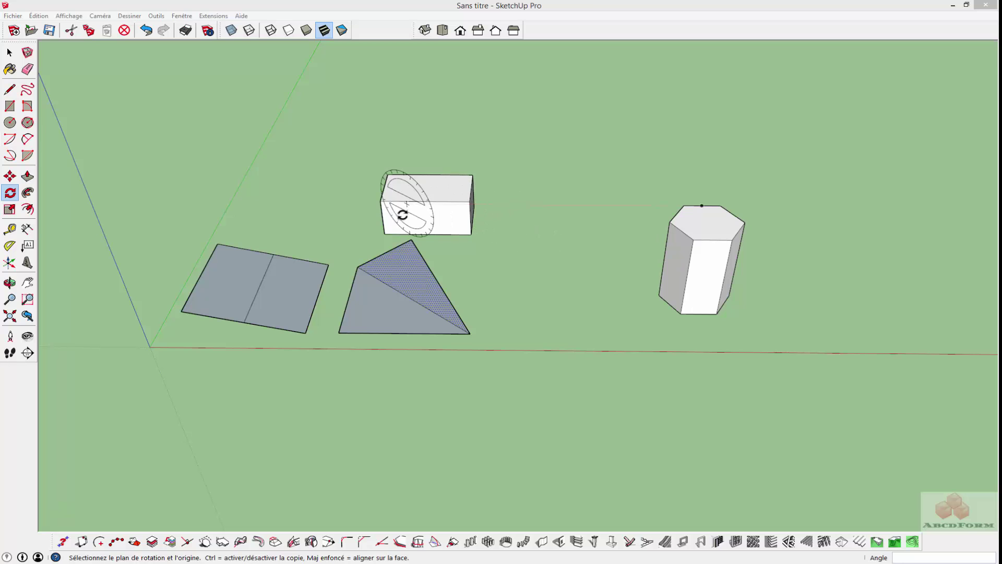
key(space)
click(534, 297)
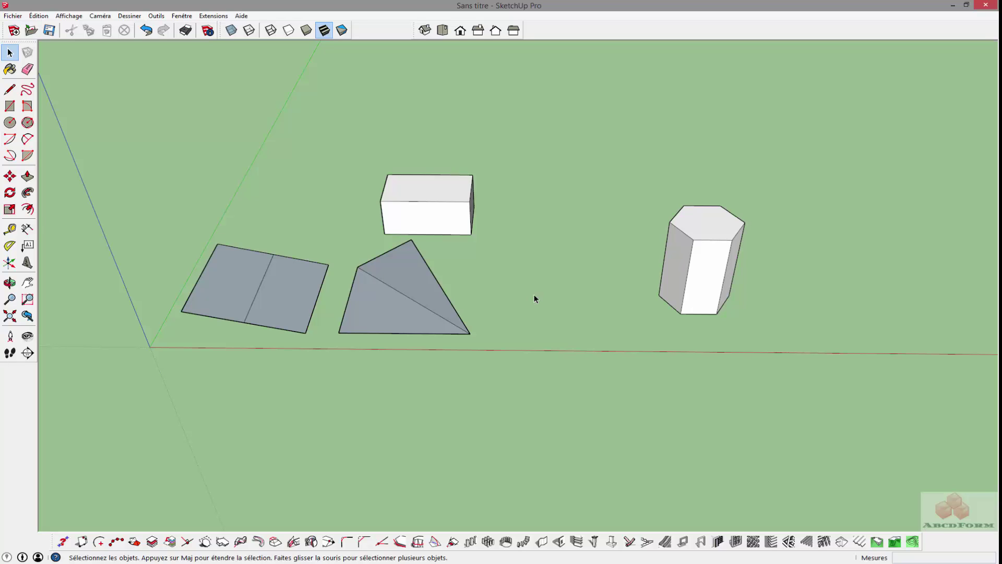
Make a copy of the hexagonal prism rotated 45° around a ground point to its right.
click(714, 240)
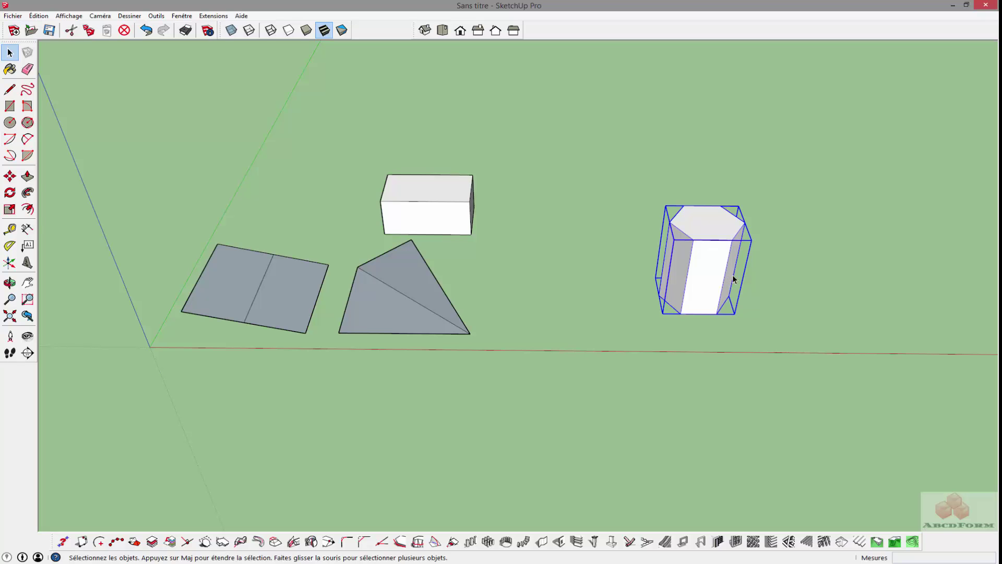
key(q)
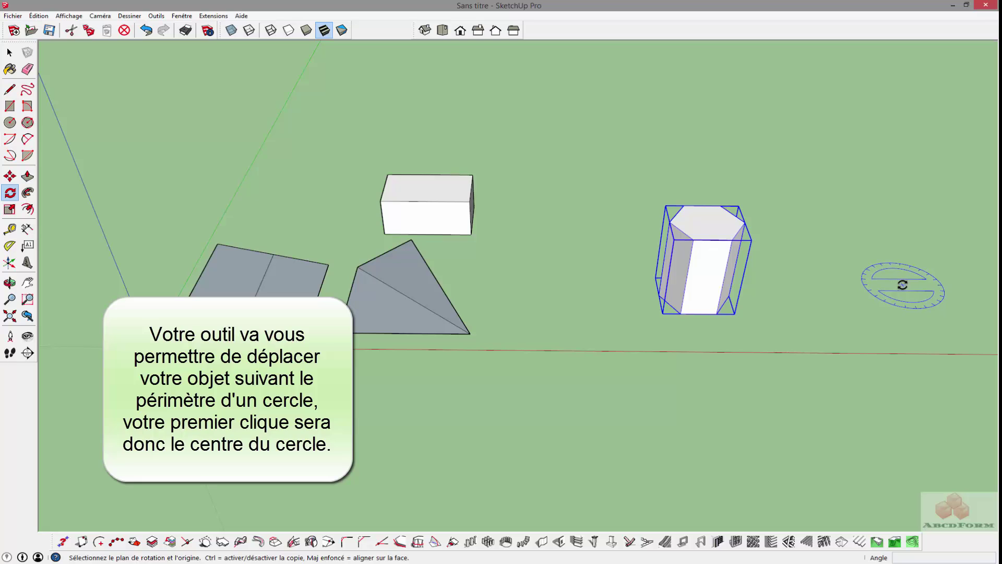
click(902, 284)
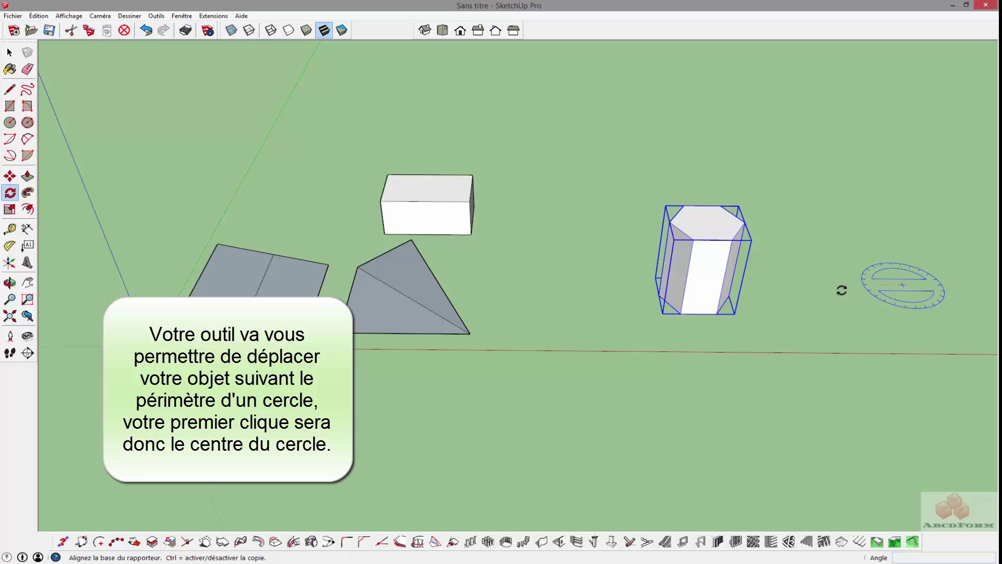
click(731, 297)
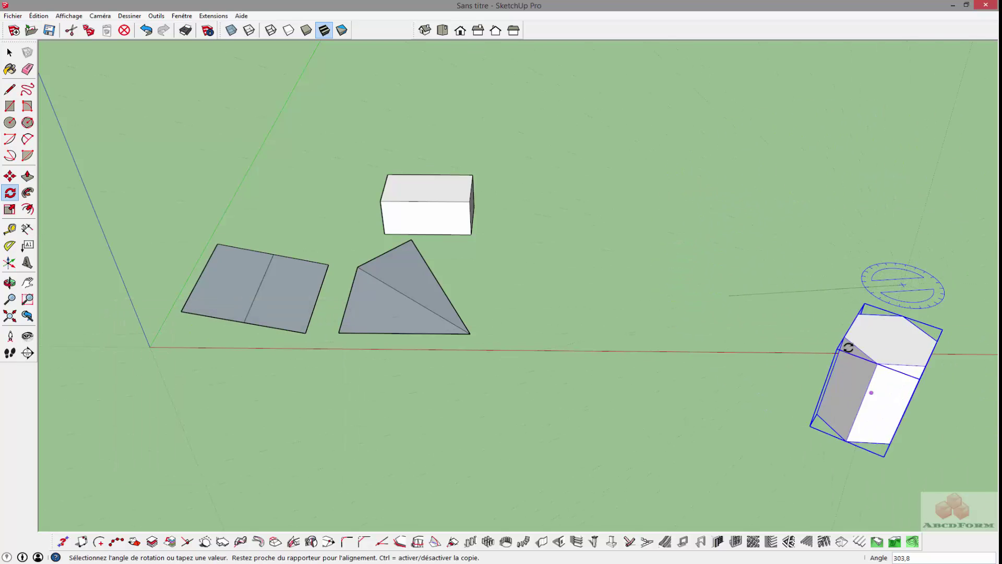
middle_drag(801, 287, 537, 293)
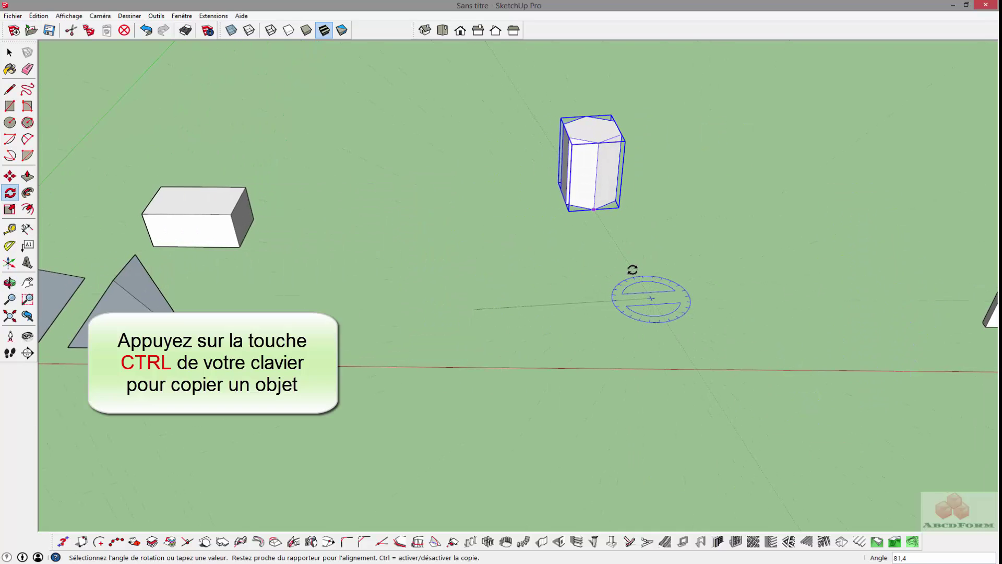
key(ctrl)
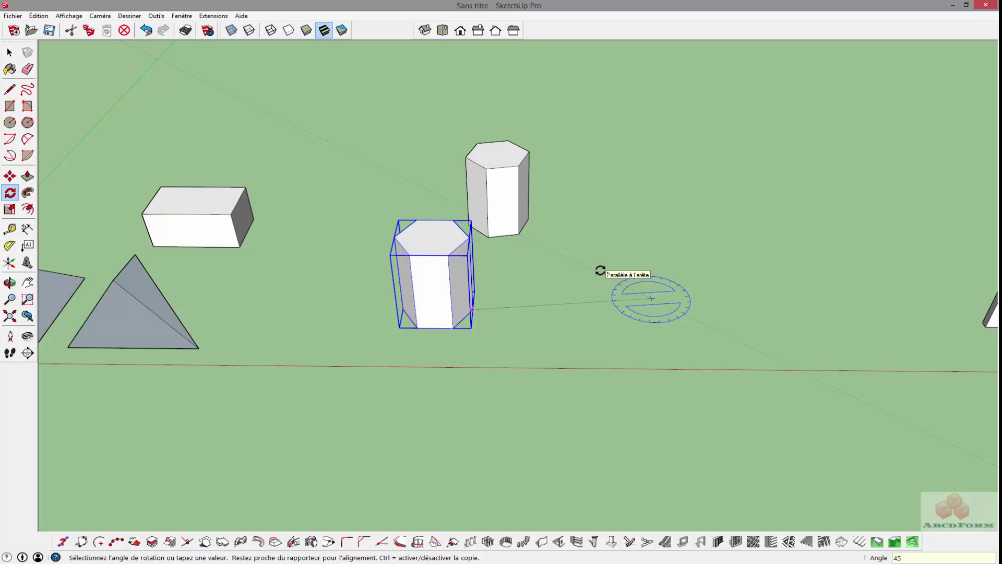
key(Return)
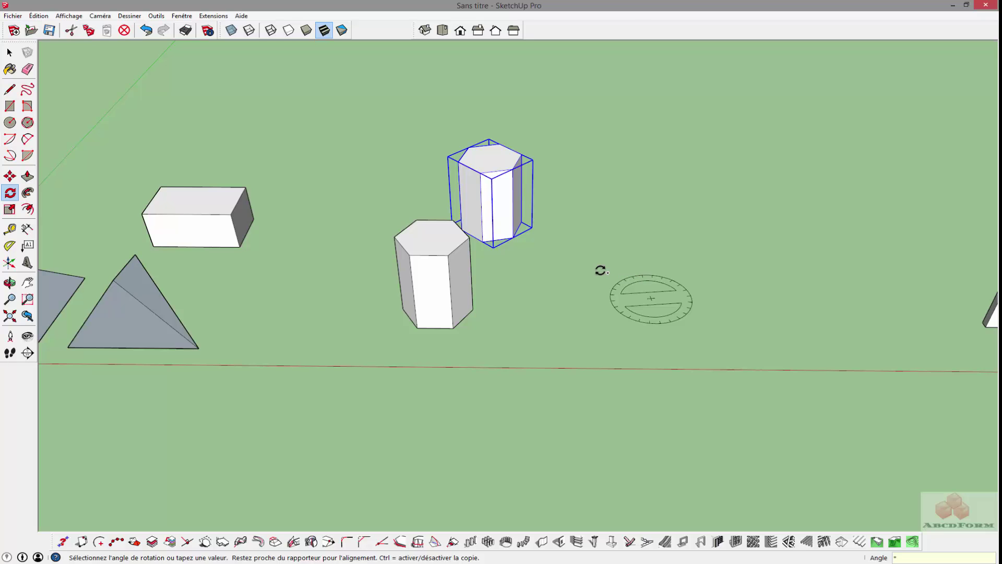
Multiply the rotated prism copy by *5 and by *6 around the same centre, and undo all the copies.
key(Return)
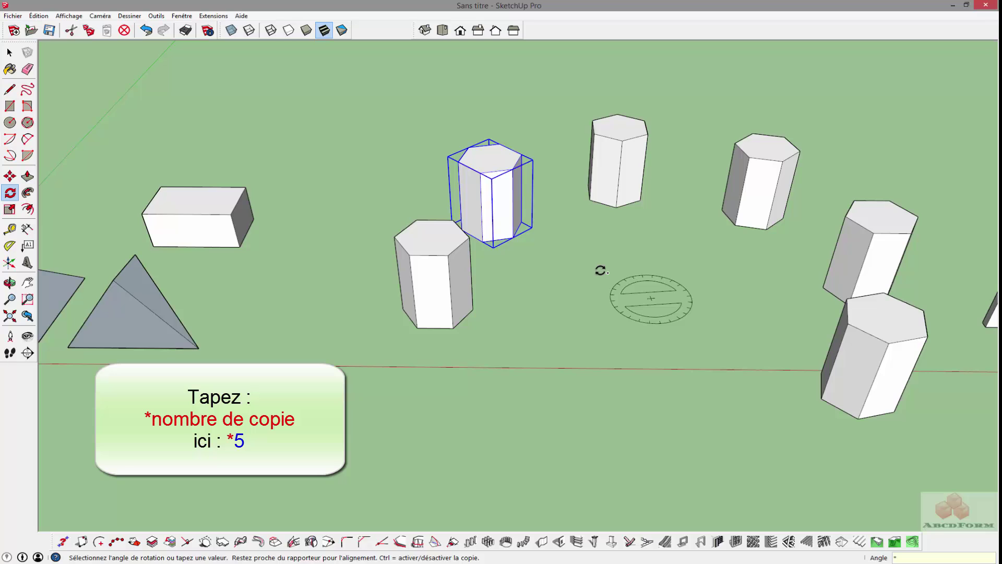
key(Return)
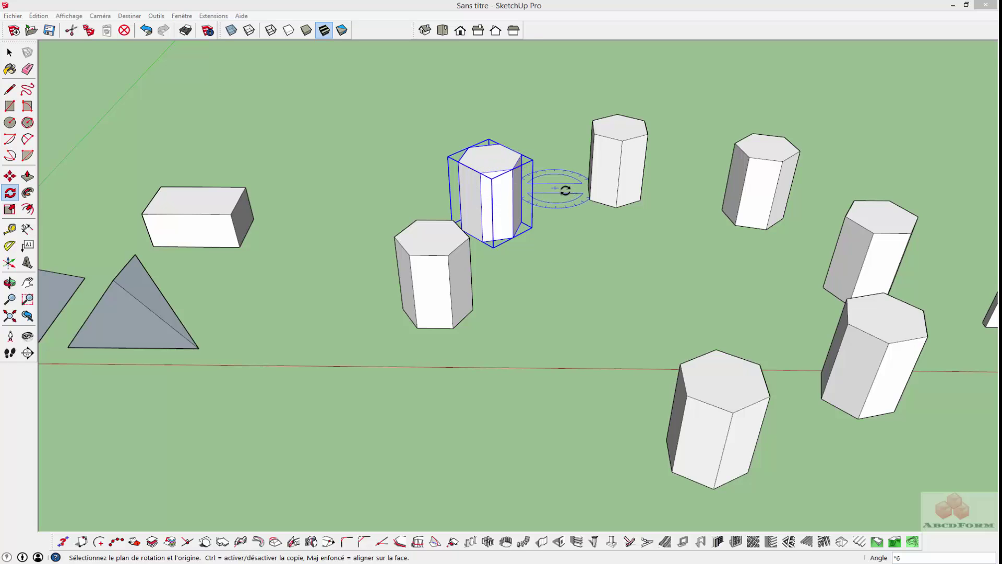
key(ctrl+z)
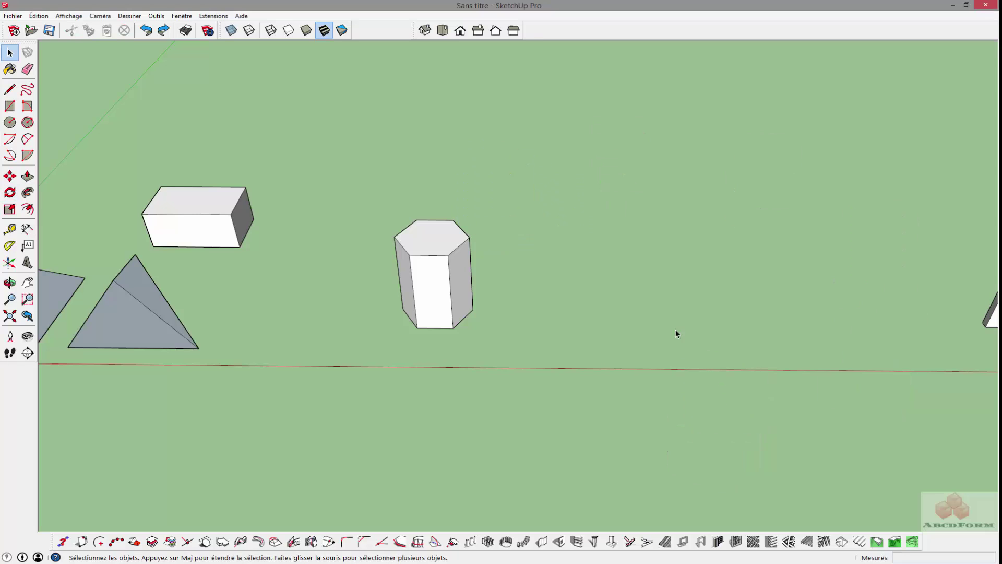
Array the hexagonal prism around a point to its right along the red axis, using a 360° rotated copy divided by /5.
click(437, 274)
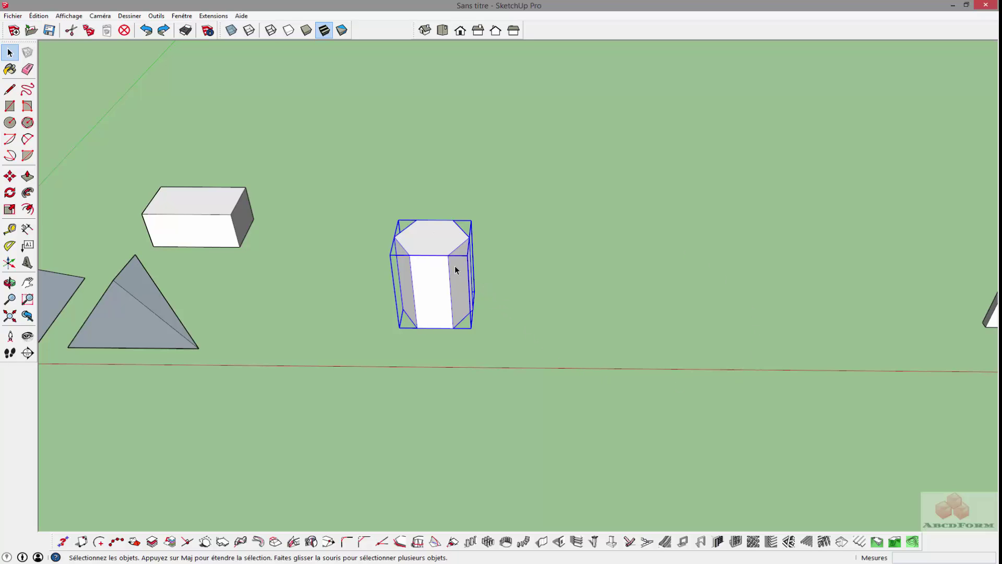
key(q)
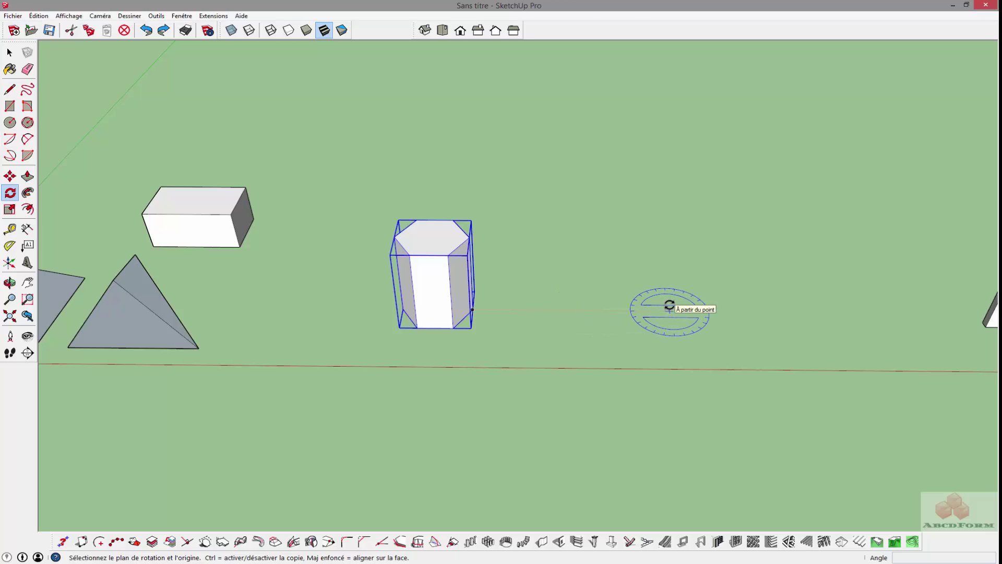
click(670, 310)
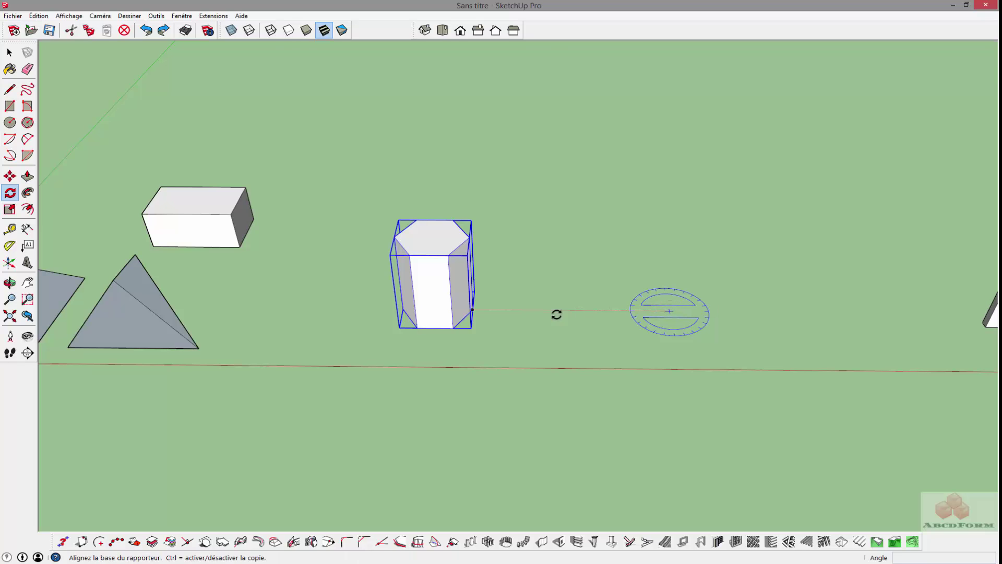
click(473, 309)
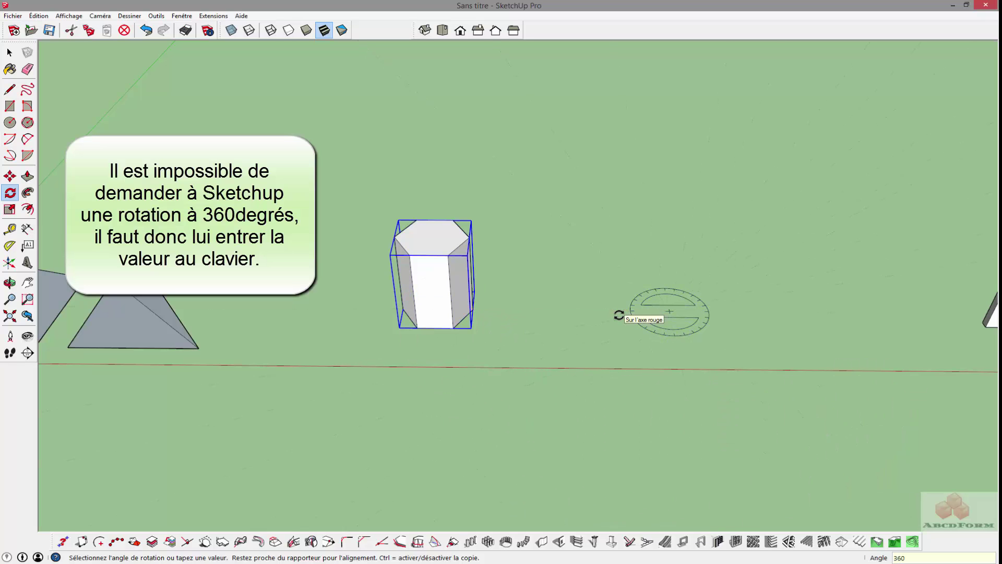
key(Return)
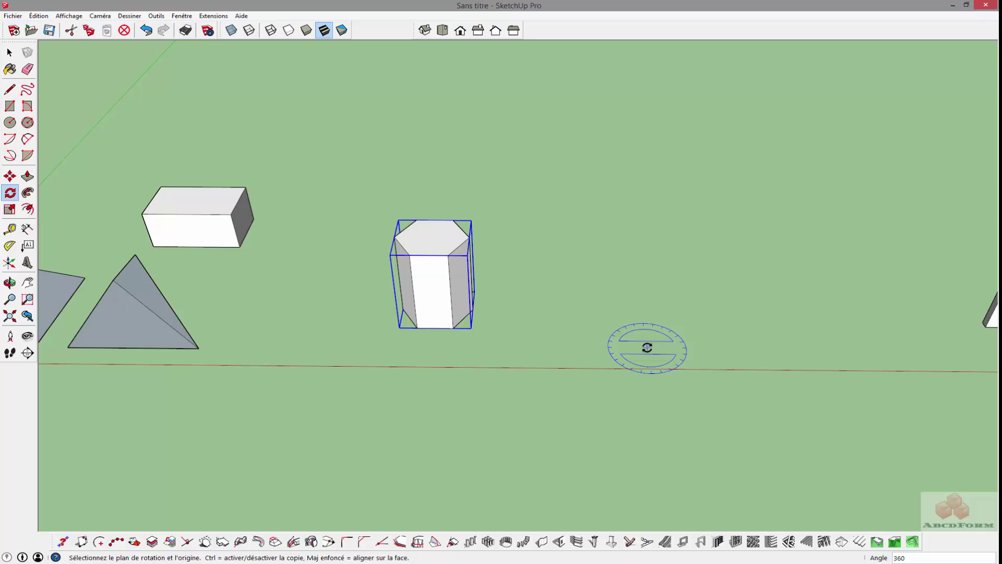
text(/5)
key(Return)
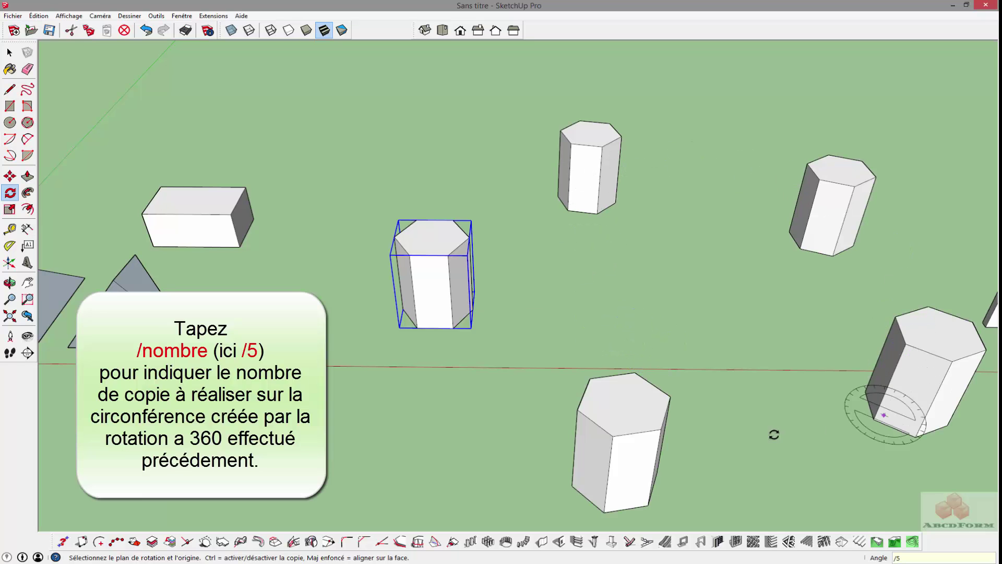
Move the selected prism overlapping the original about 299.90 toward the centre of the ring.
key(space)
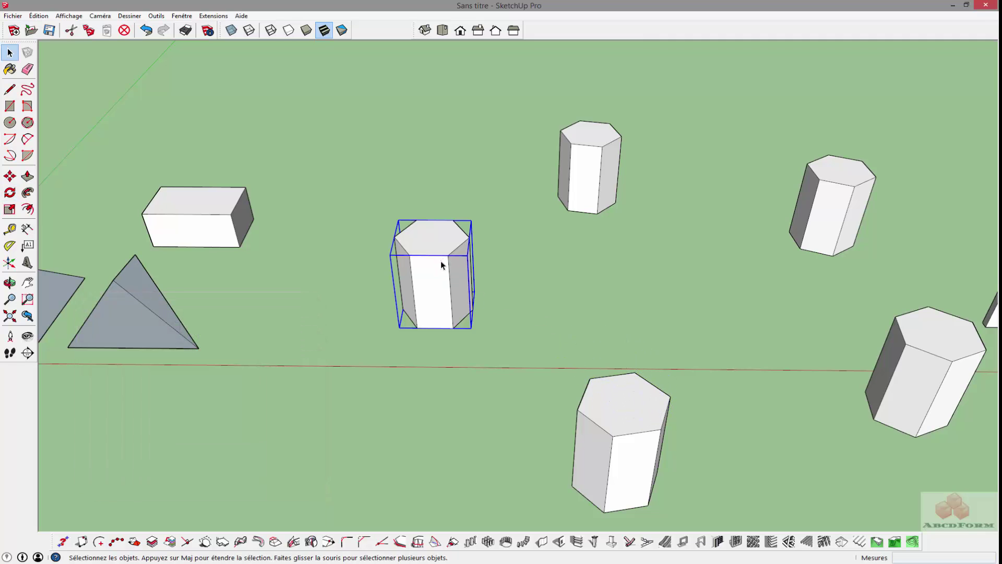
key(m)
key(ctrl)
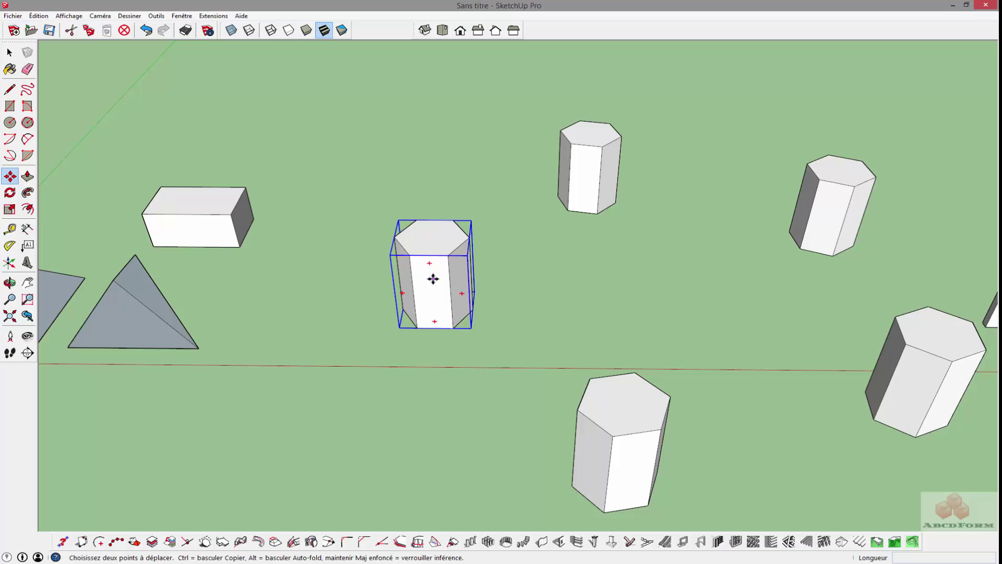
click(434, 279)
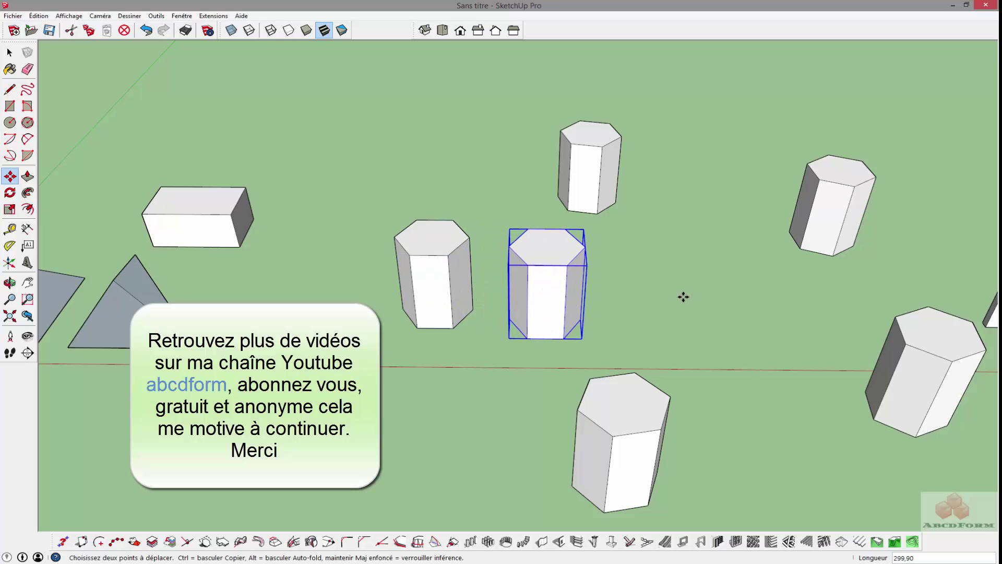
key(space)
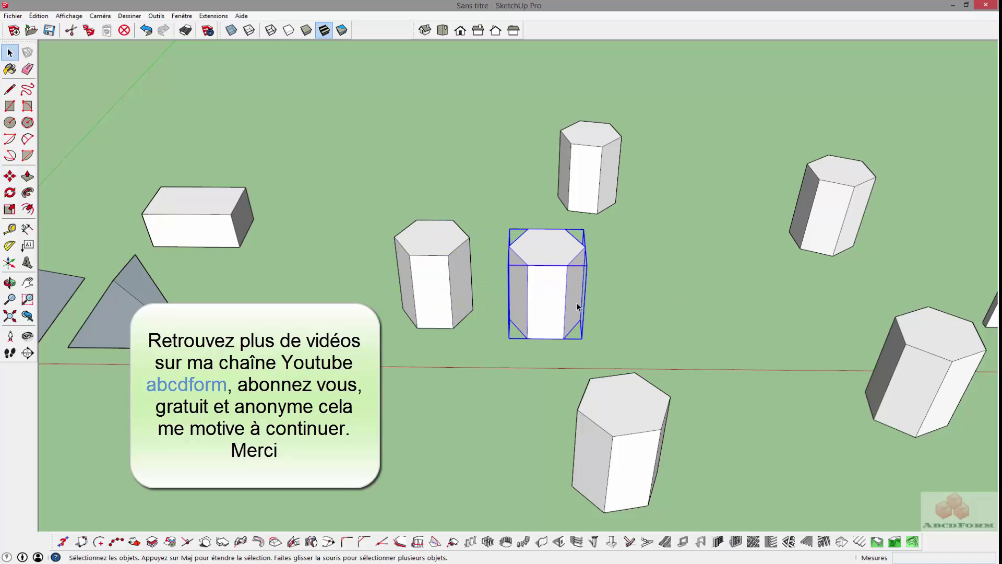